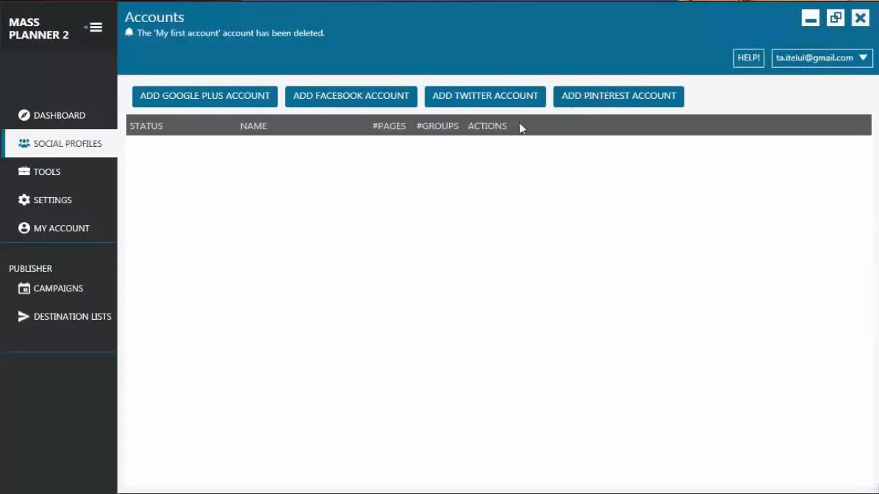
# Step: Add a Google Plus account and name it "My first G+ account"
pyautogui.click(203, 97)
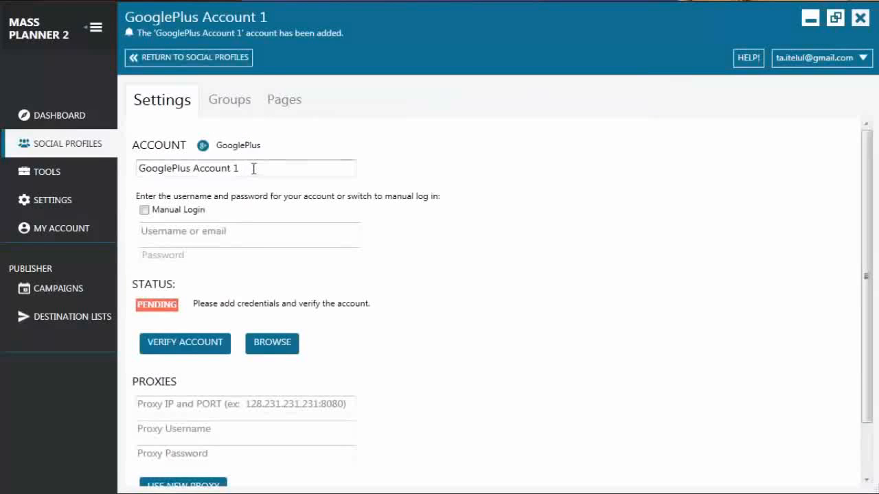
pyautogui.moveTo(254, 169); pyautogui.dragTo(146, 171)
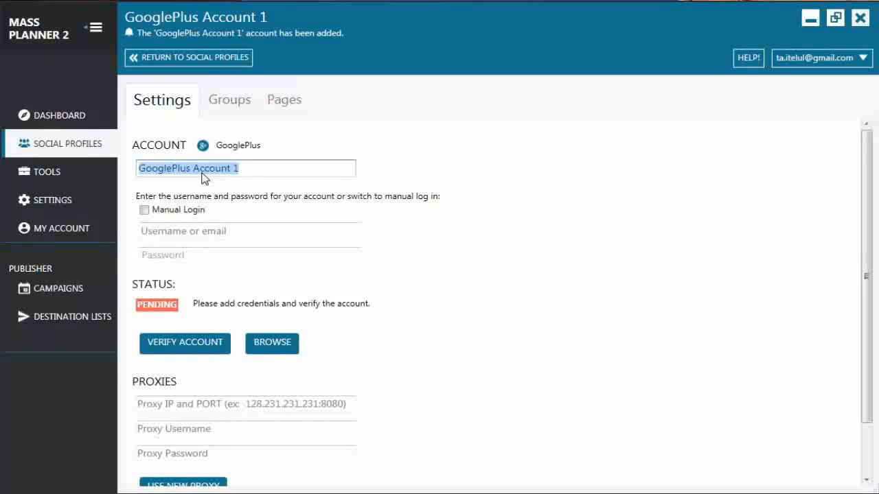
pyautogui.write('My first G+ account')
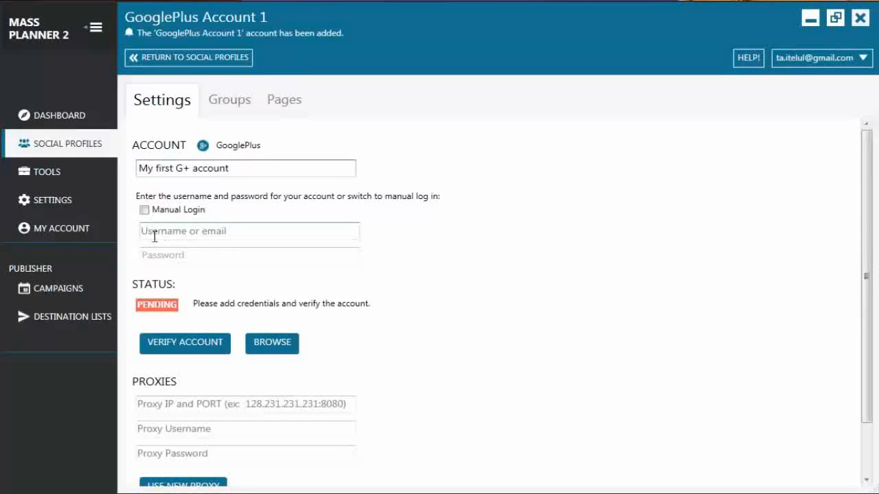
pyautogui.click(151, 234)
pyautogui.click(165, 252)
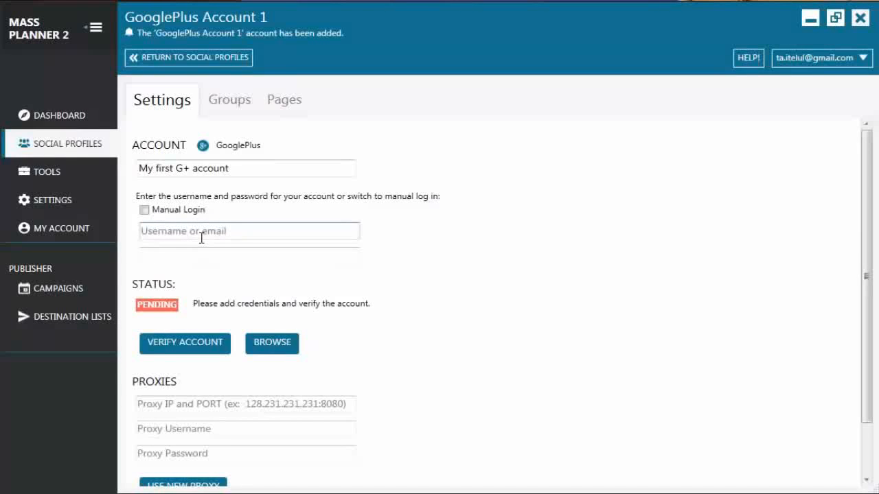
pyautogui.click(145, 210)
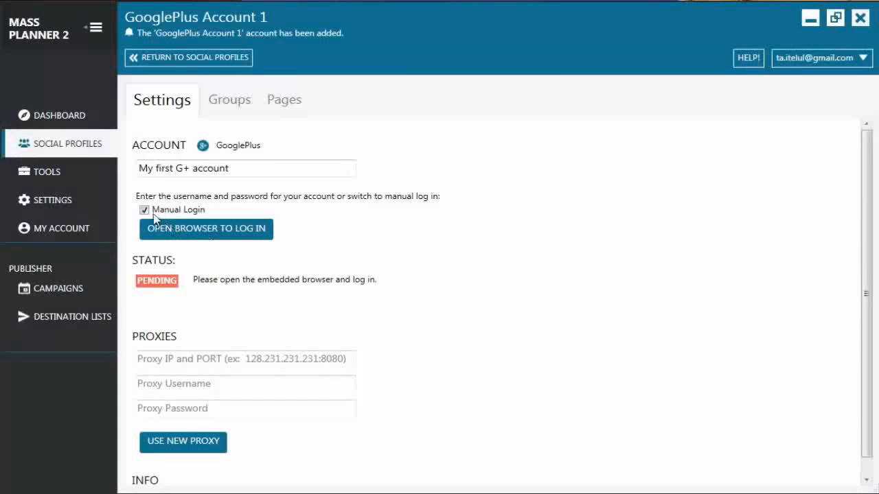
pyautogui.click(146, 210)
# Step: Enter the Google Plus account's login email and password and start the account verification
pyautogui.click(187, 231)
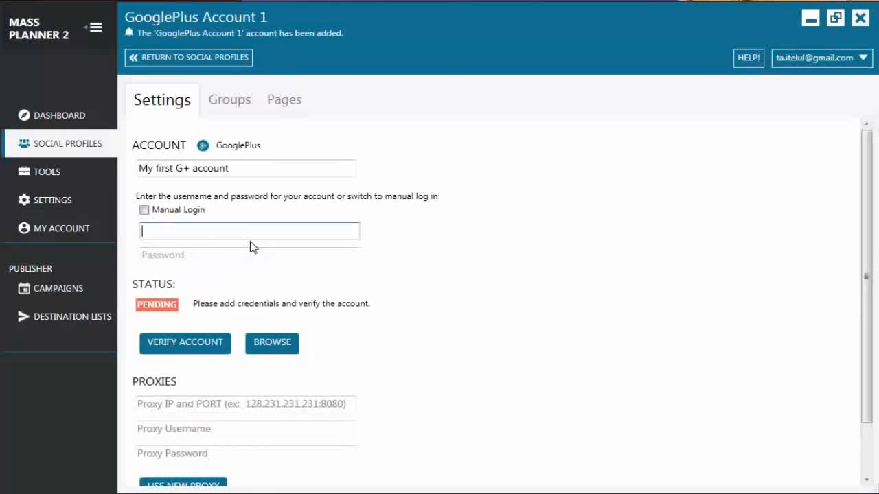
pyautogui.hotkey('ctrl', 'v')
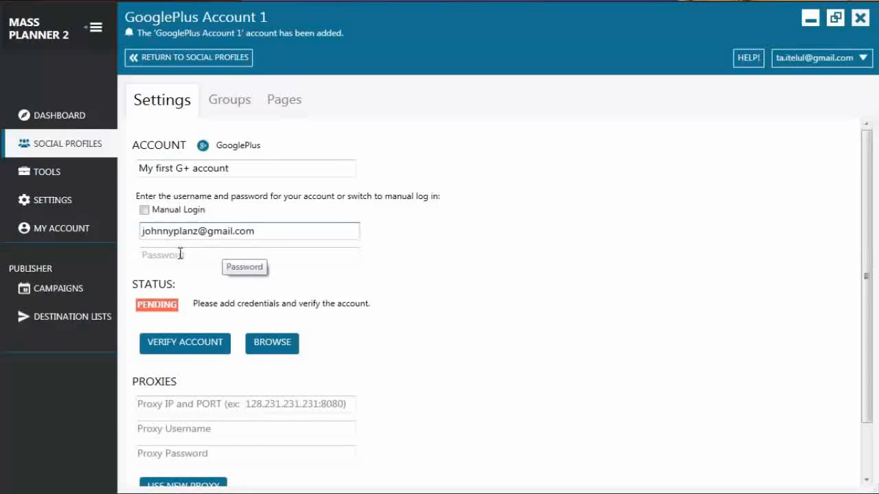
pyautogui.click(189, 254)
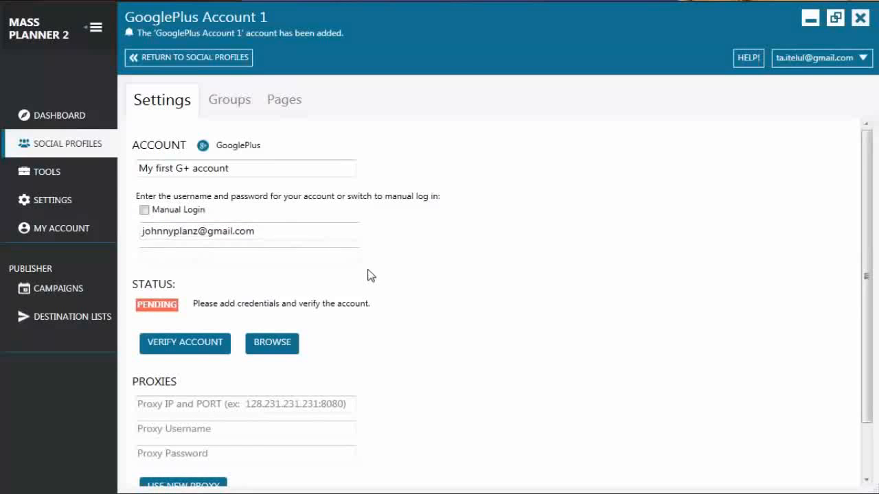
pyautogui.hotkey('ctrl', 'v')
pyautogui.click(177, 350)
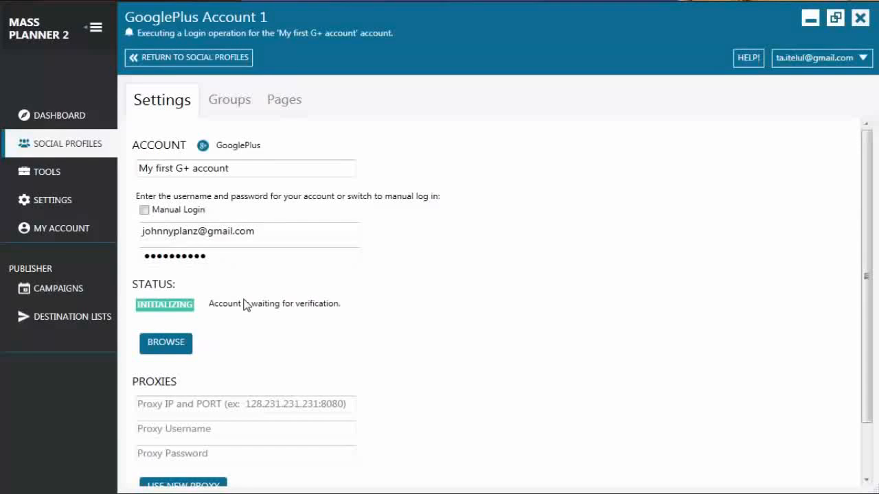
# Step: View the Google+ home page in the new account's embedded browser, and close that browser
pyautogui.click(169, 349)
pyautogui.moveTo(517, 133); pyautogui.dragTo(522, 26)
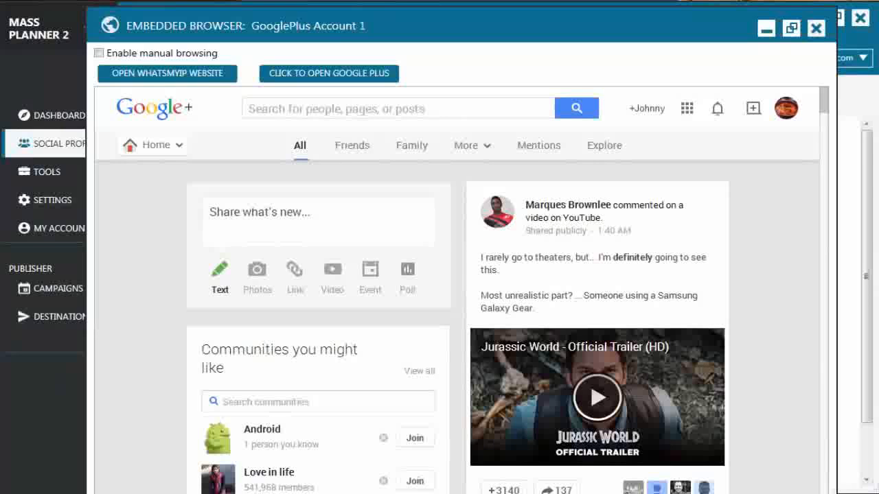
pyautogui.click(815, 28)
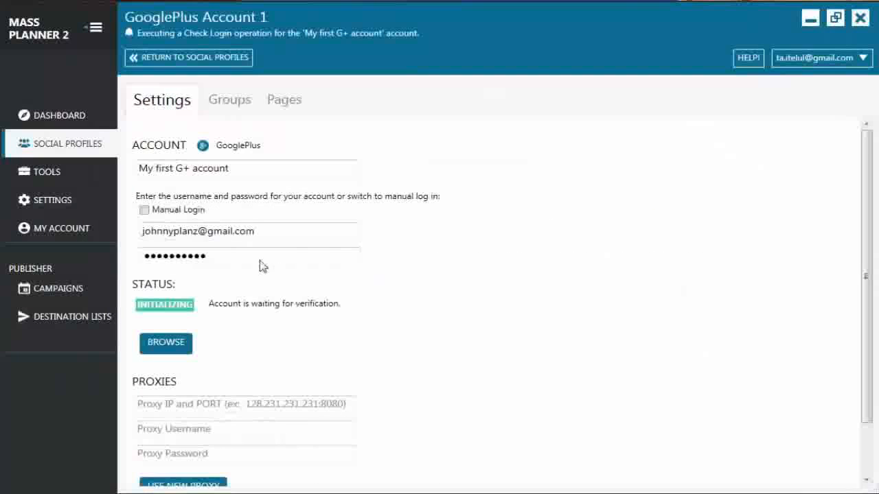
# Step: Review the settings, groups and pages in the details of "My first G+ account" and return to the social profiles list
pyautogui.click(190, 58)
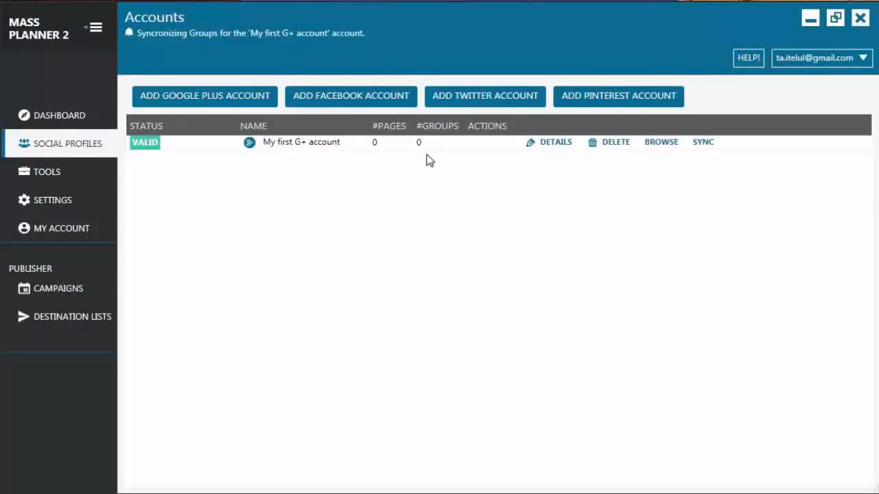
pyautogui.click(566, 146)
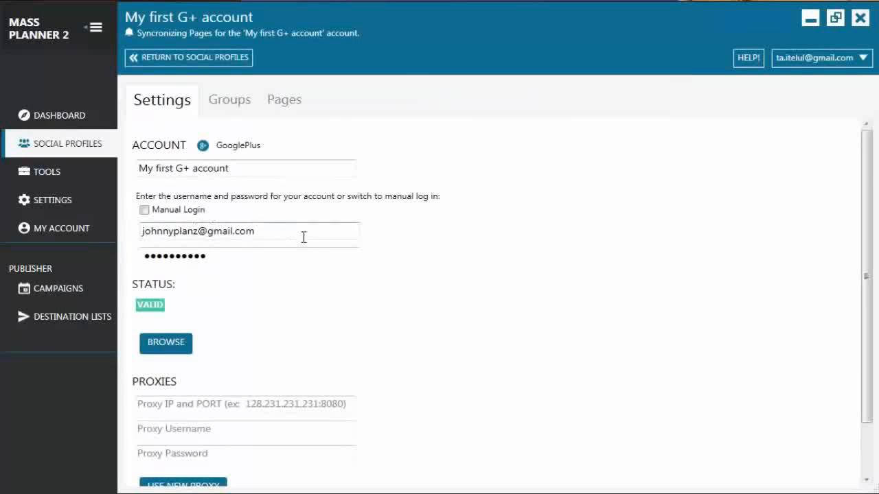
pyautogui.scroll(-2, 329, 319)
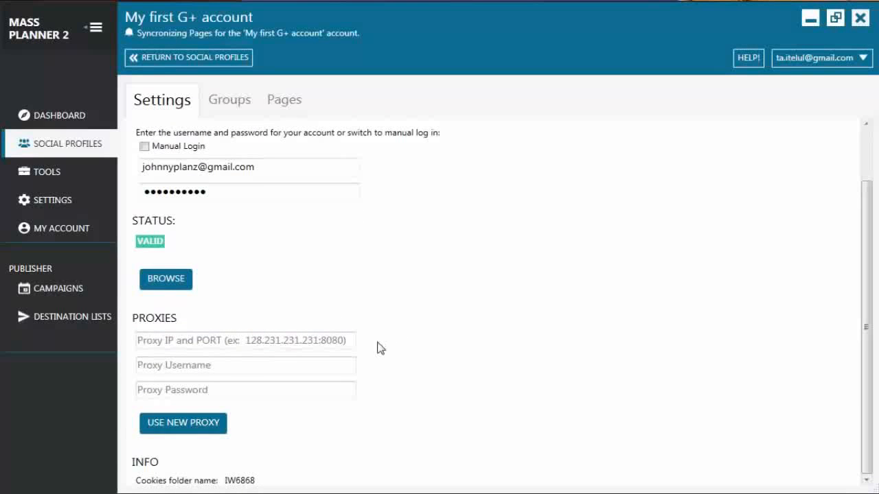
pyautogui.scroll(2, 382, 346)
pyautogui.click(230, 103)
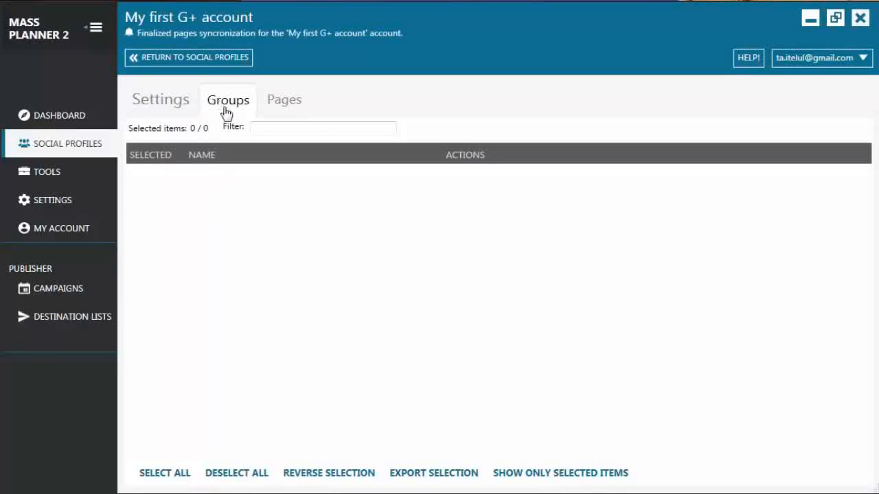
pyautogui.click(282, 107)
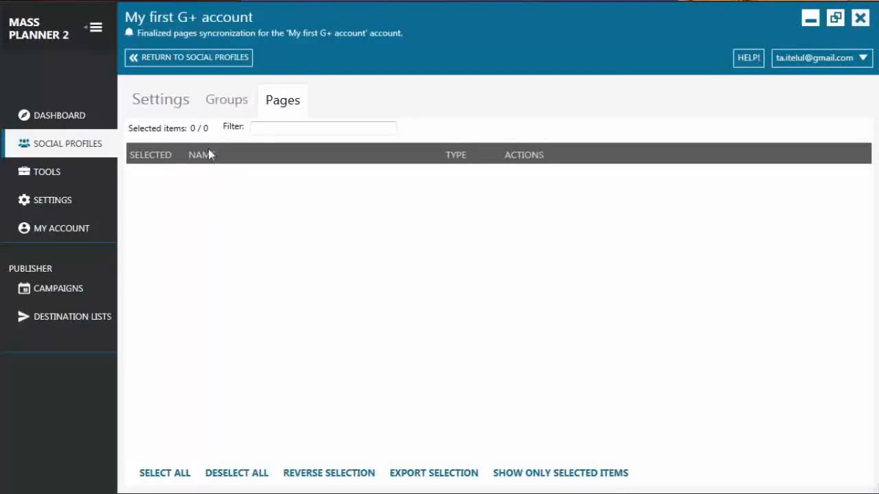
pyautogui.click(147, 108)
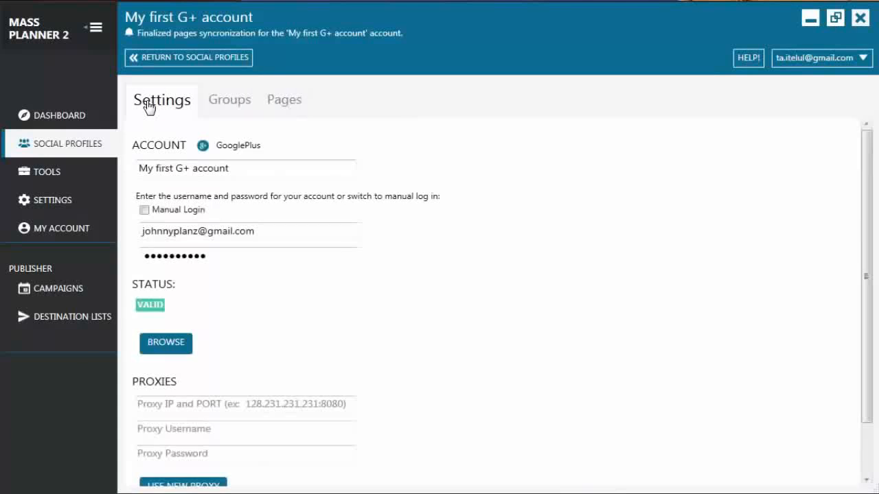
pyautogui.click(205, 59)
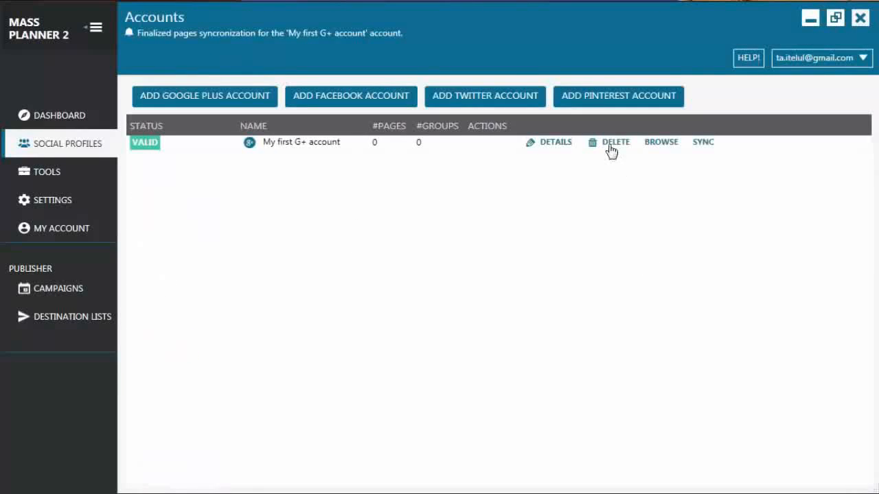
# Step: Browse the Google+ feed as "My first G+ account" from the accounts list, and close the embedded browser
pyautogui.click(660, 143)
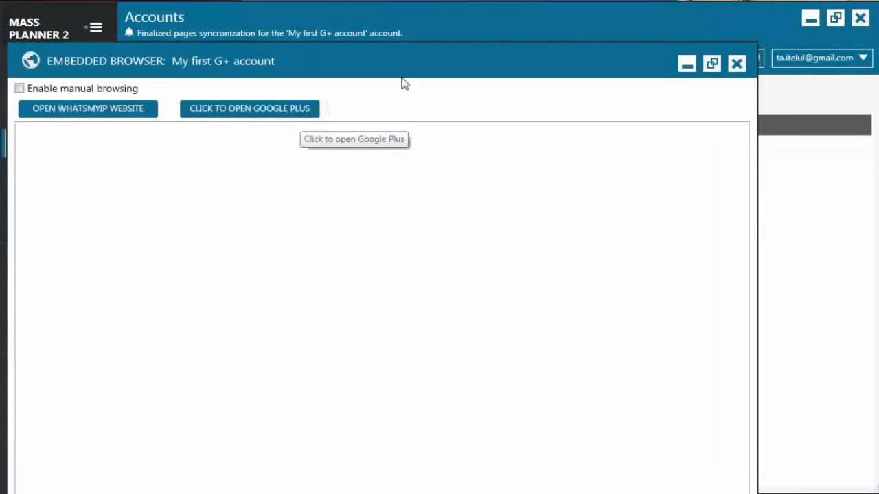
pyautogui.moveTo(437, 59); pyautogui.dragTo(483, 30)
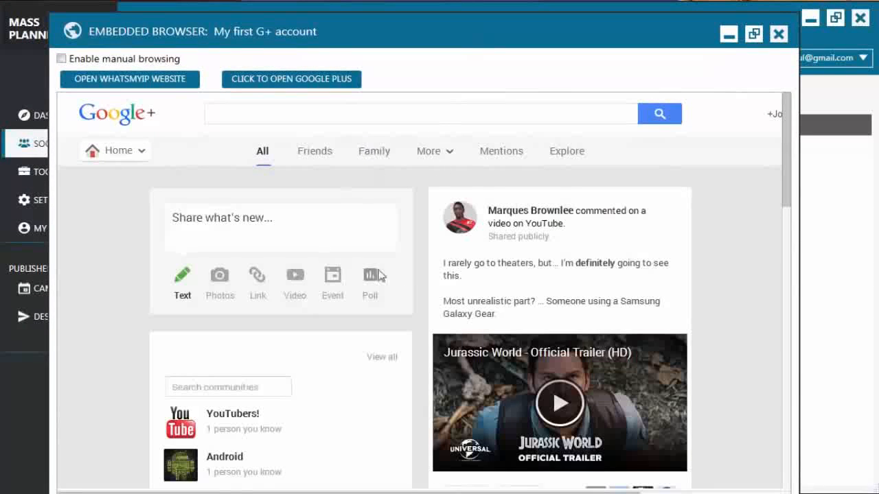
pyautogui.scroll(-3, 680, 291)
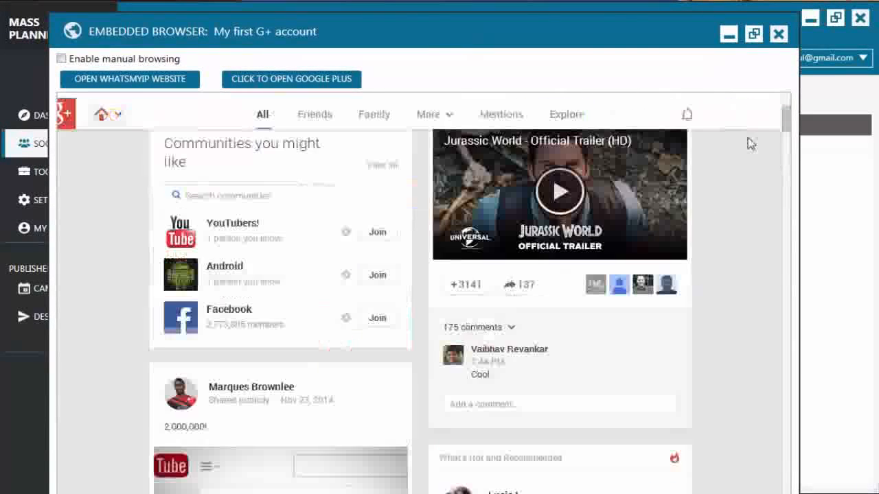
pyautogui.click(778, 34)
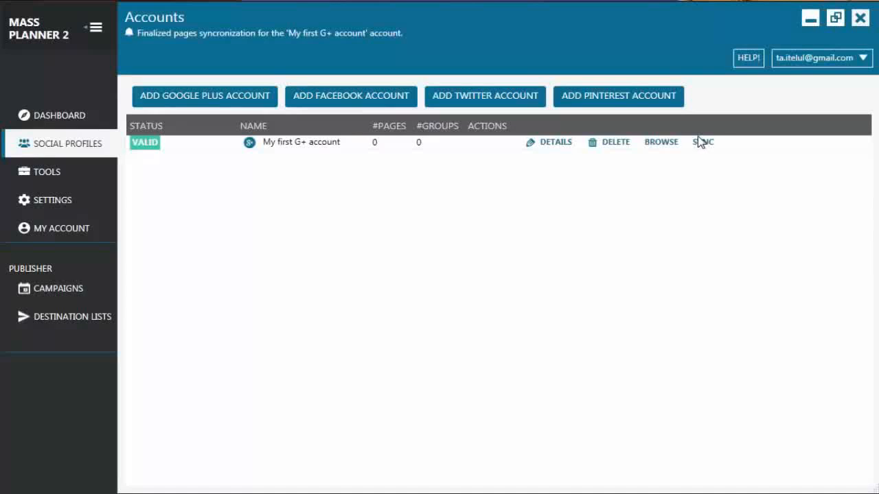
# Step: Add a Facebook account and enable manual login for it
pyautogui.click(346, 107)
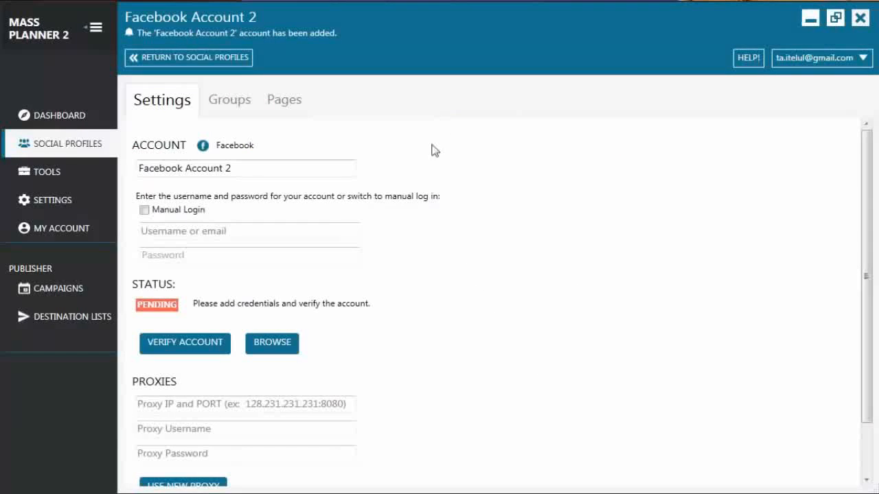
pyautogui.click(144, 210)
# Step: Set the Facebook account's proxy to 173.234.250.132:8080 without proxy credentials and apply the new proxy
pyautogui.scroll(-1, 298, 220)
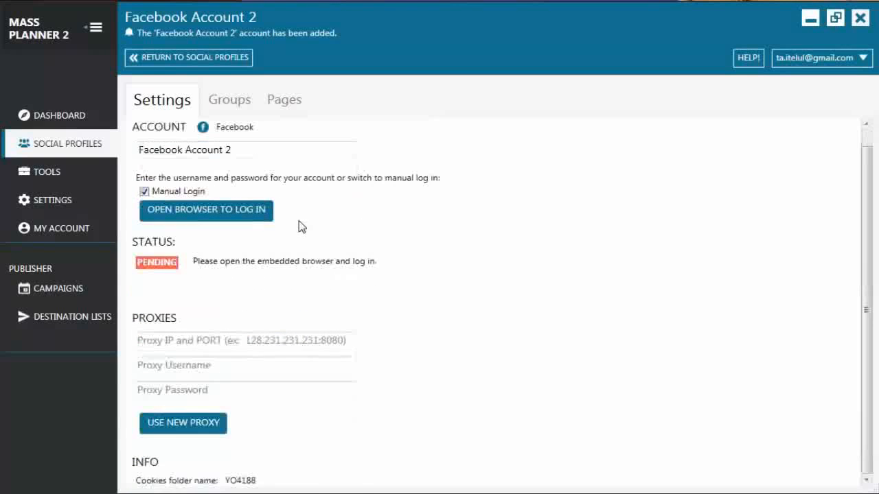
pyautogui.click(183, 340)
pyautogui.write('173.234.250.132:8080')
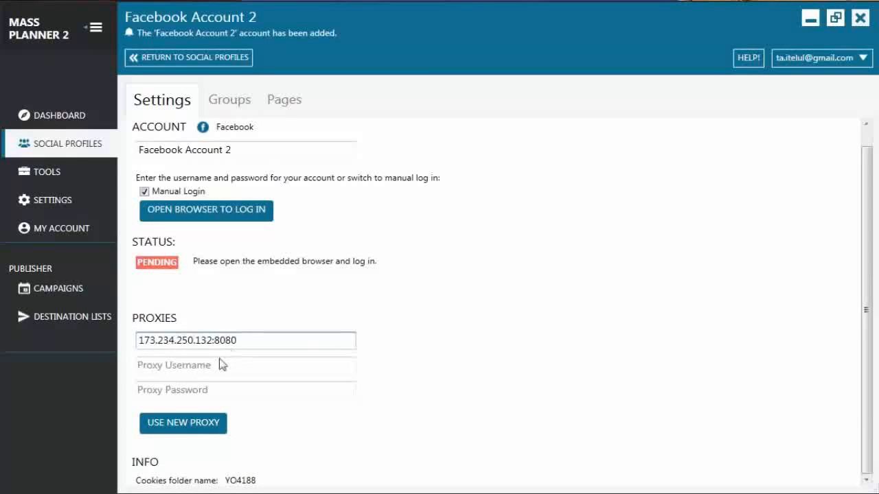
pyautogui.click(206, 365)
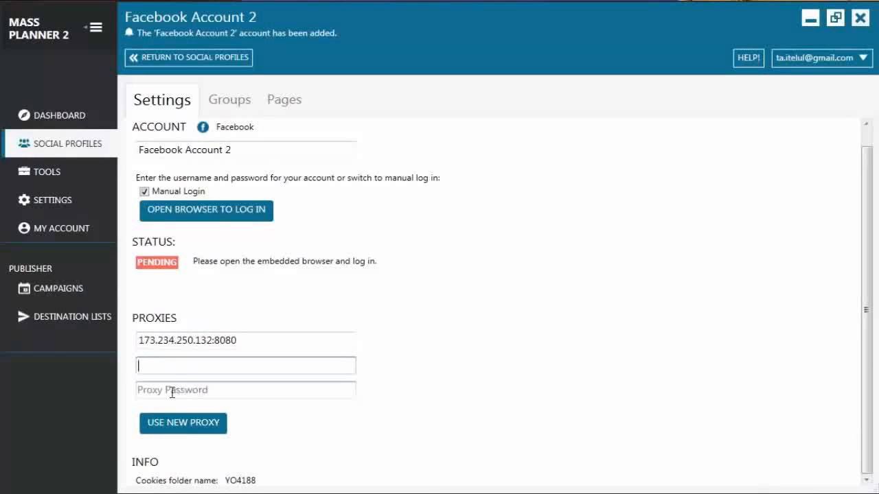
pyautogui.click(171, 392)
pyautogui.click(188, 367)
pyautogui.click(175, 426)
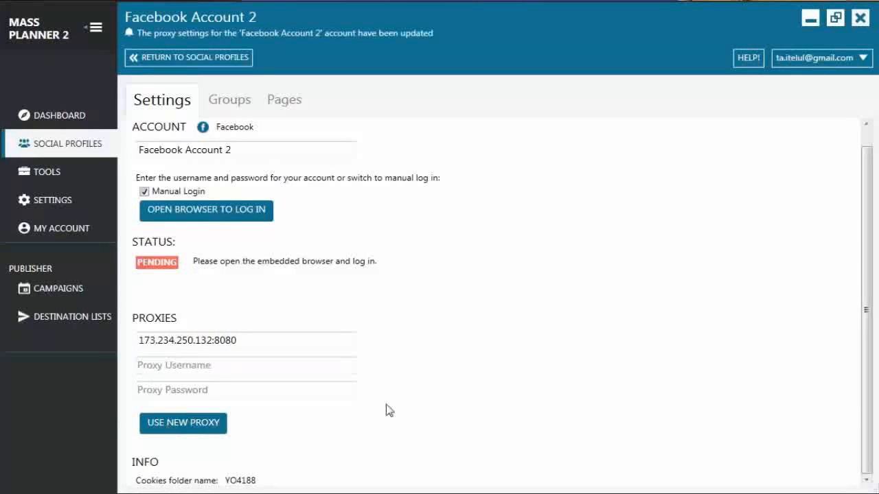
# Step: Open the Facebook account's login browser and compare the IP address reported by the WhatsMyIP website with the configured proxy
pyautogui.click(199, 217)
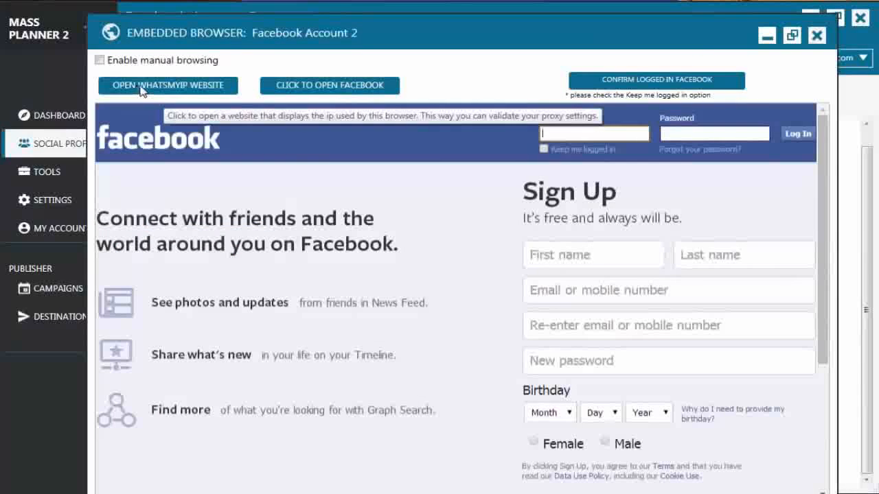
pyautogui.click(179, 89)
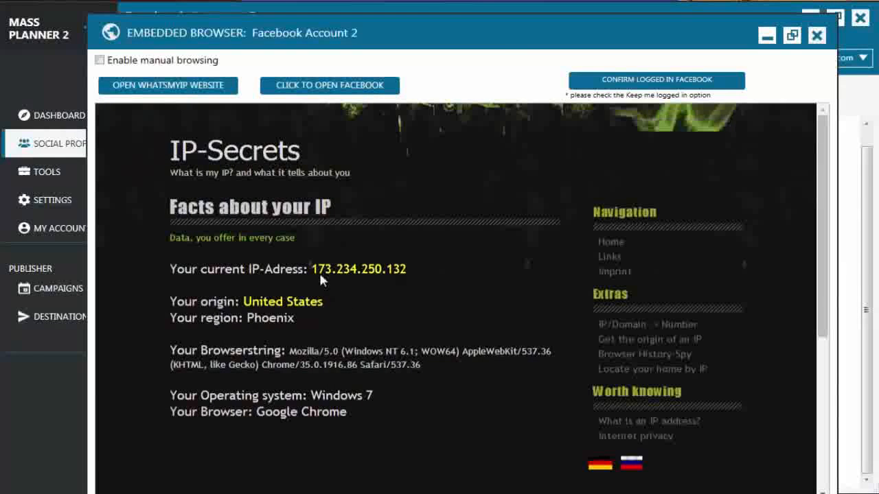
pyautogui.moveTo(318, 269); pyautogui.dragTo(403, 269)
pyautogui.moveTo(460, 29); pyautogui.dragTo(750, 48)
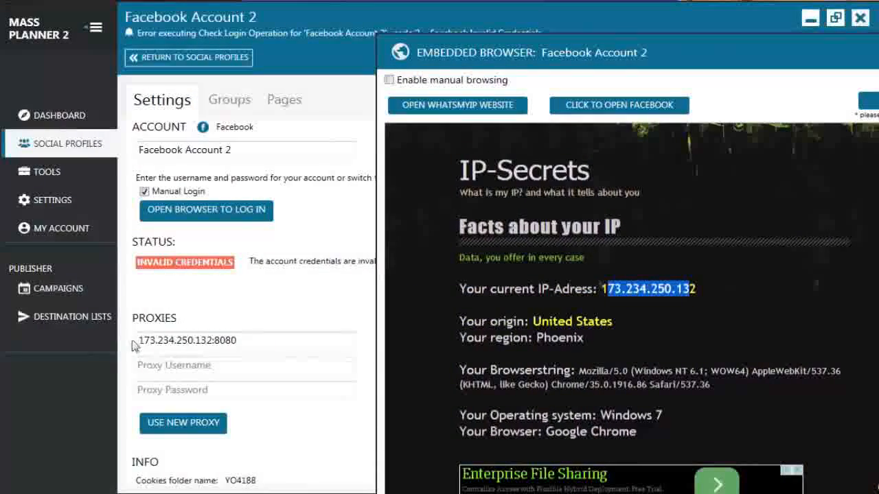
pyautogui.moveTo(721, 62); pyautogui.dragTo(380, 41)
# Step: Load the Facebook login page in the embedded browser and prepare to fill in the login email
pyautogui.click(278, 83)
pyautogui.click(520, 131)
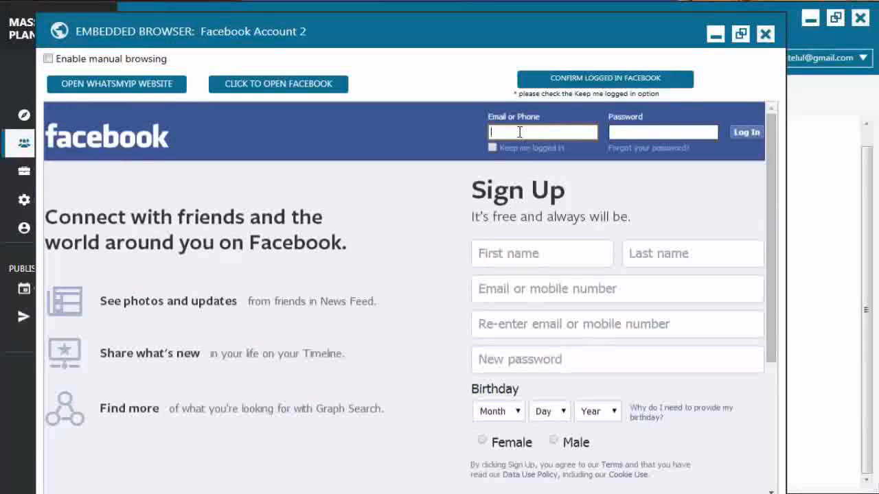
pyautogui.moveTo(294, 491)
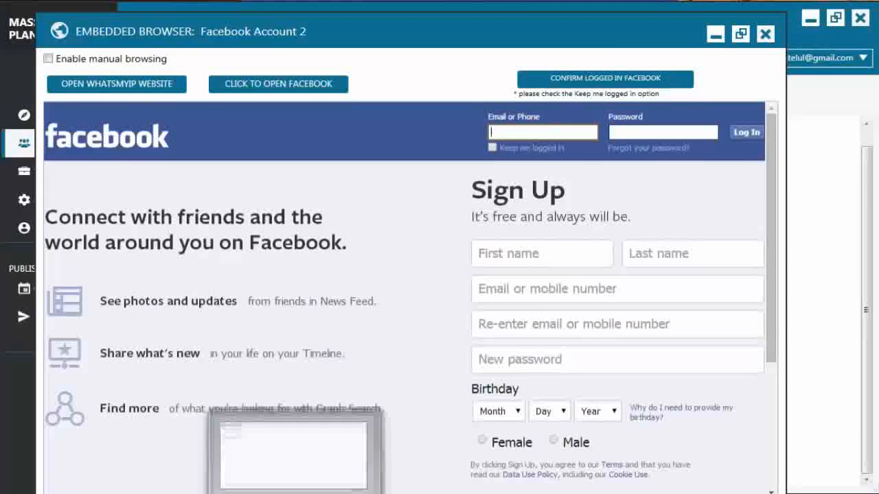
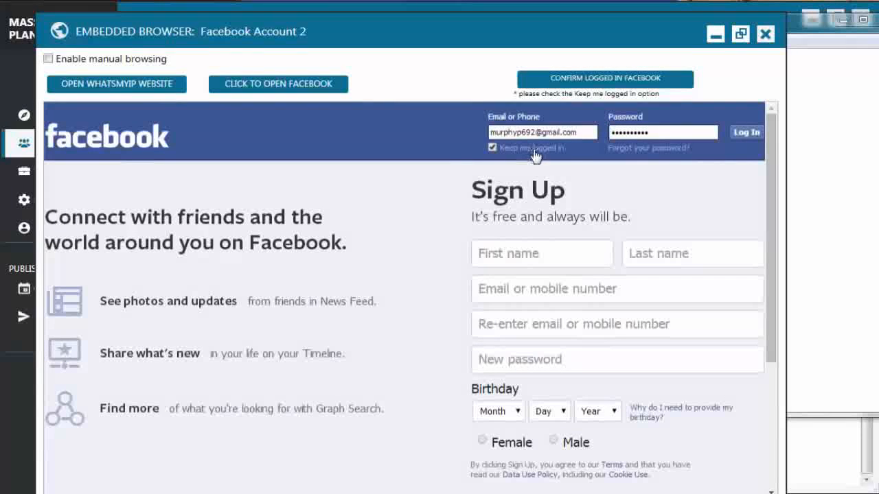
# Step: Complete the Facebook login in the embedded browser and return to the social profiles list
pyautogui.click(748, 133)
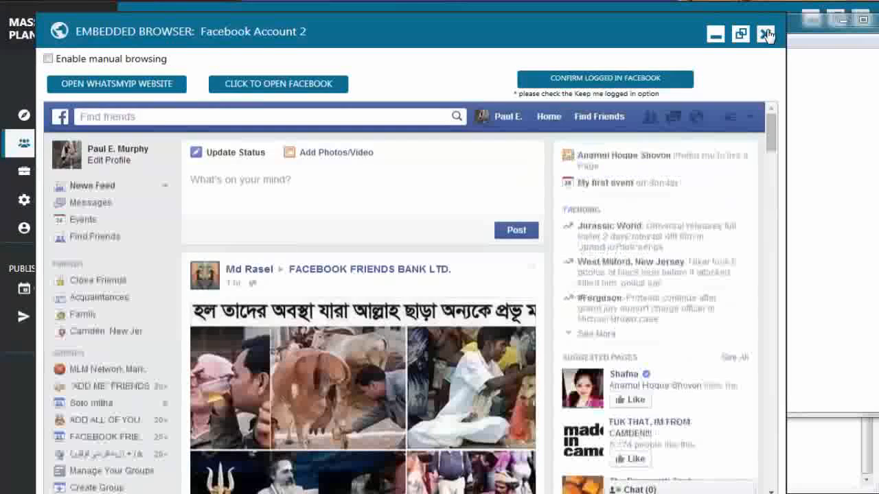
pyautogui.click(767, 34)
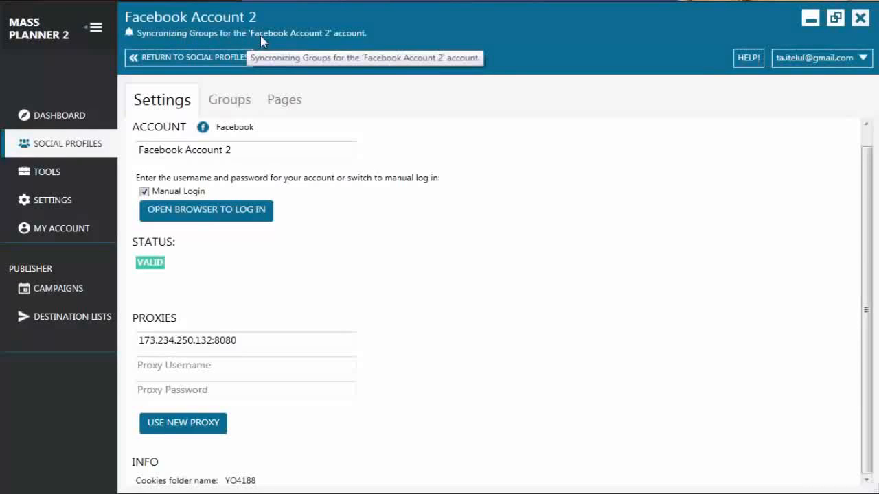
pyautogui.click(53, 146)
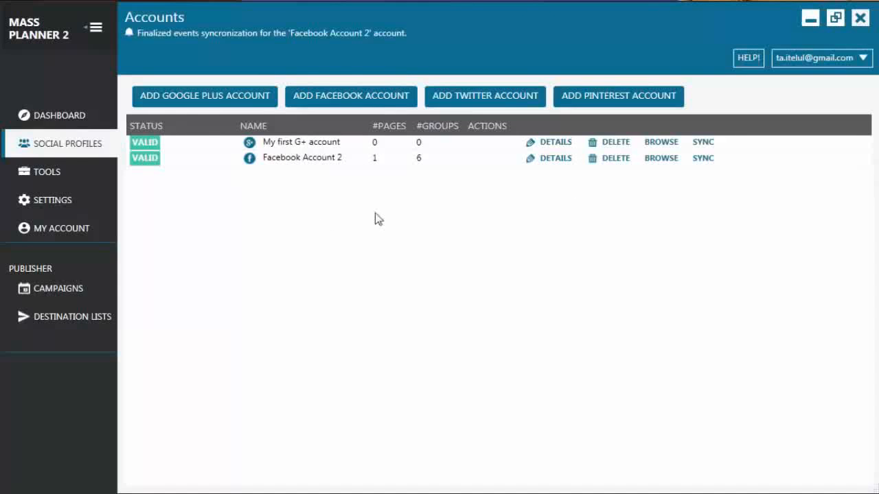
# Step: Add a Twitter account and a Pinterest account to the social profiles, leaving their credentials blank
pyautogui.click(511, 101)
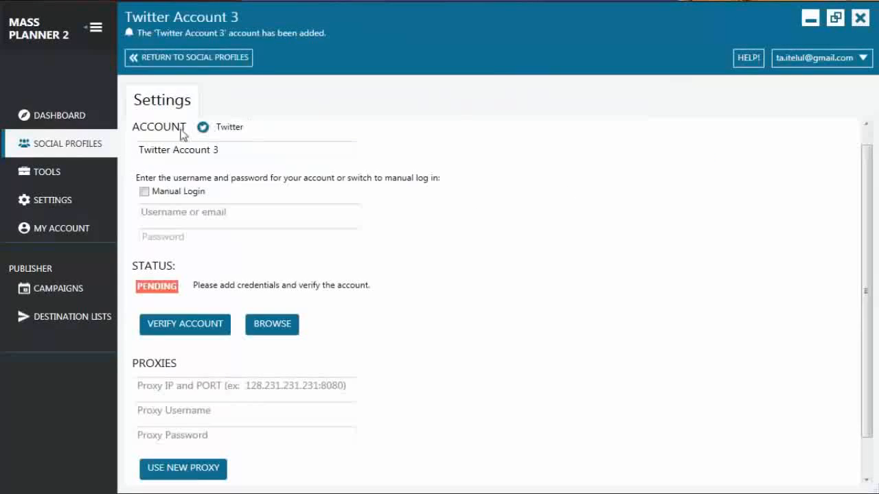
pyautogui.click(76, 145)
pyautogui.click(607, 97)
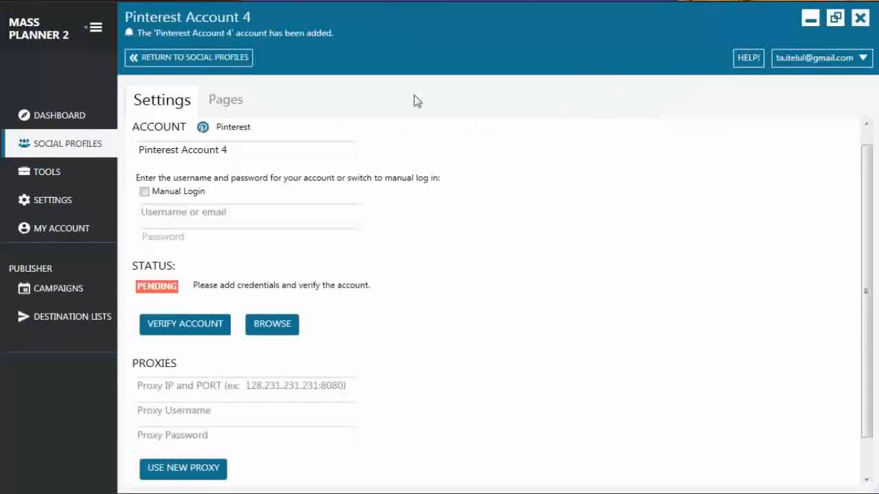
pyautogui.click(198, 60)
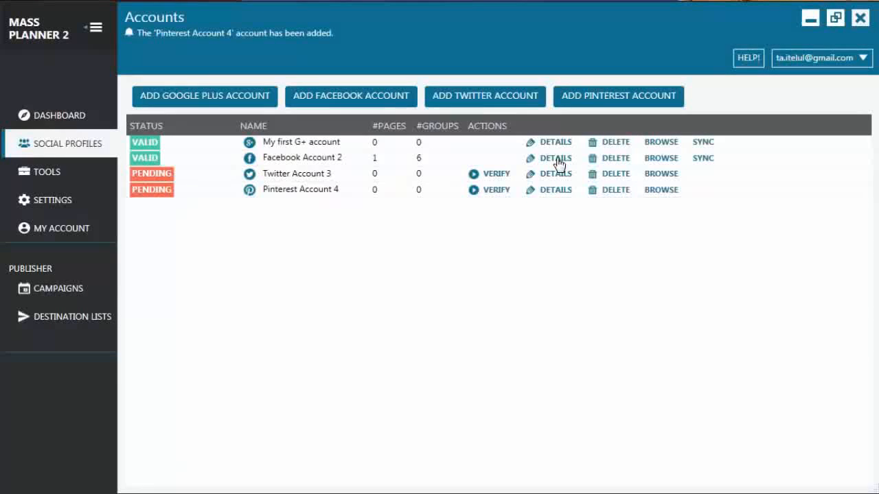
# Step: Review the new Twitter account's settings page and go back to the accounts list
pyautogui.click(289, 176)
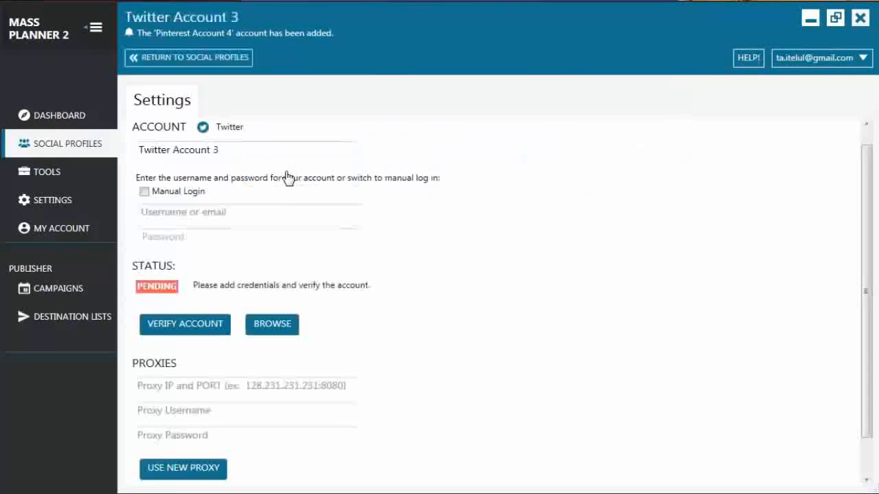
pyautogui.click(64, 147)
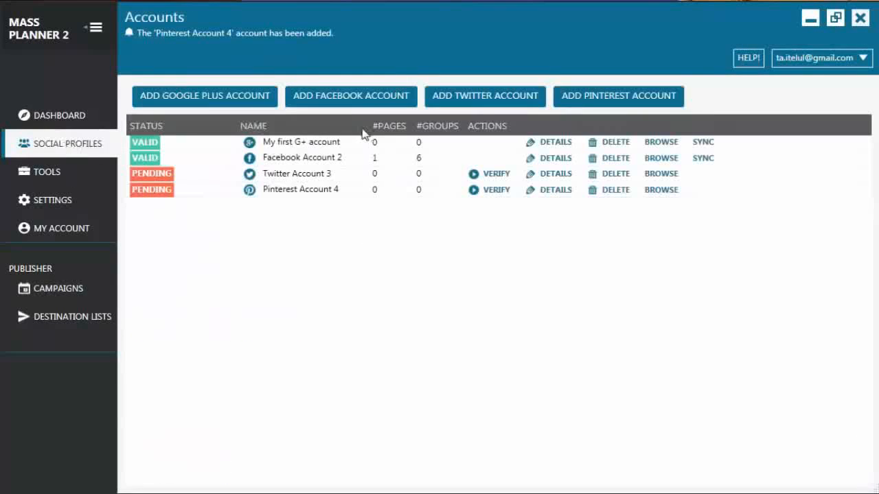
# Step: Examine the Facebook account's synchronized groups and pages, and check the Twitter account's status in the accounts list
pyautogui.click(287, 159)
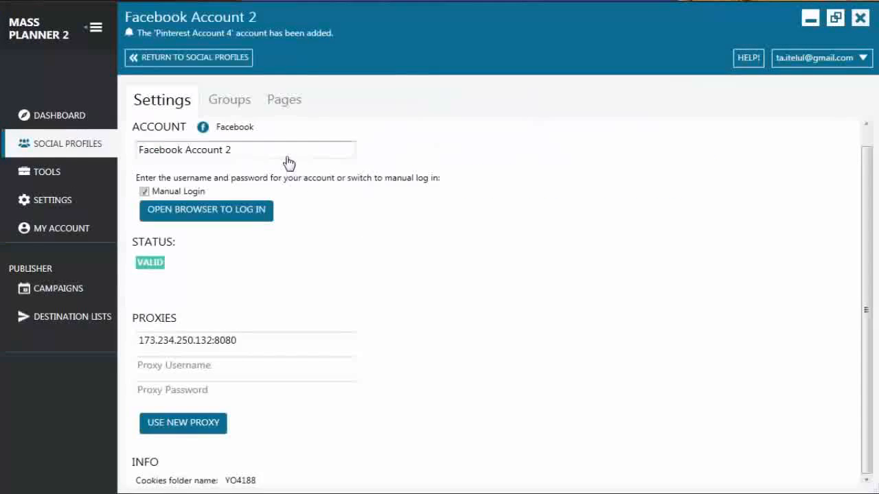
pyautogui.click(233, 104)
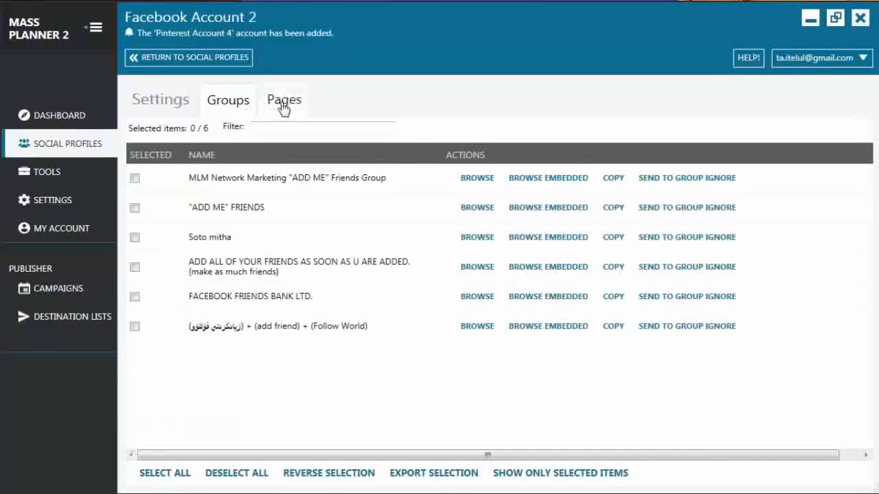
pyautogui.click(288, 109)
pyautogui.click(232, 104)
pyautogui.click(284, 103)
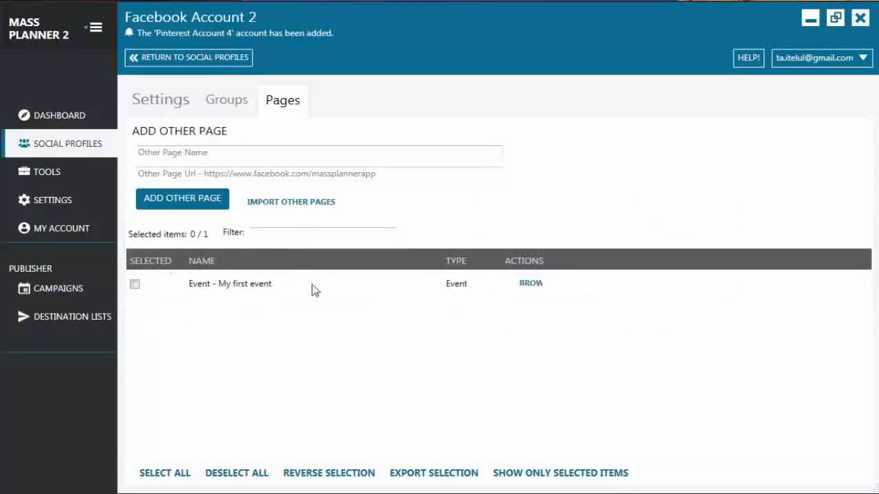
pyautogui.click(69, 143)
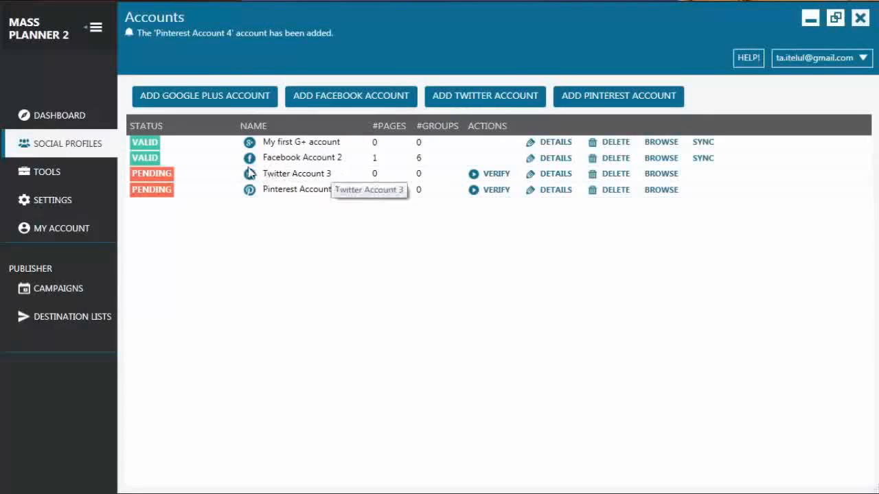
pyautogui.moveTo(157, 174)
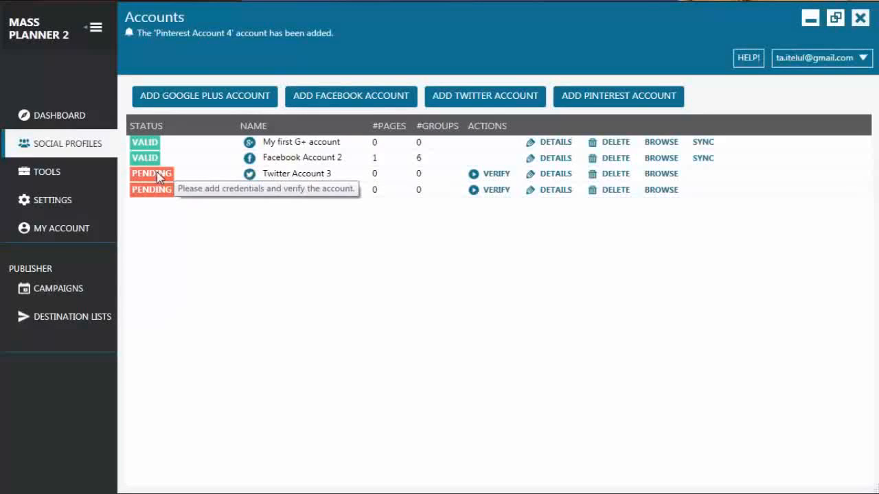